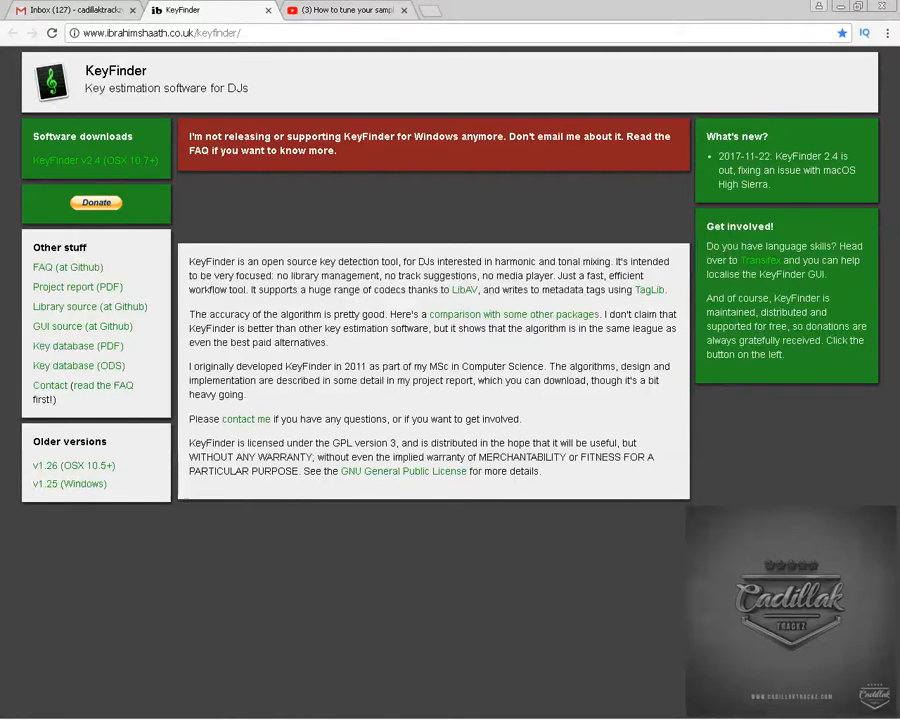
Launch KeyFinder.exe from the desktop's KeyFinder-WIN folder, dismiss the update notice and close the folder.
click(840, 7)
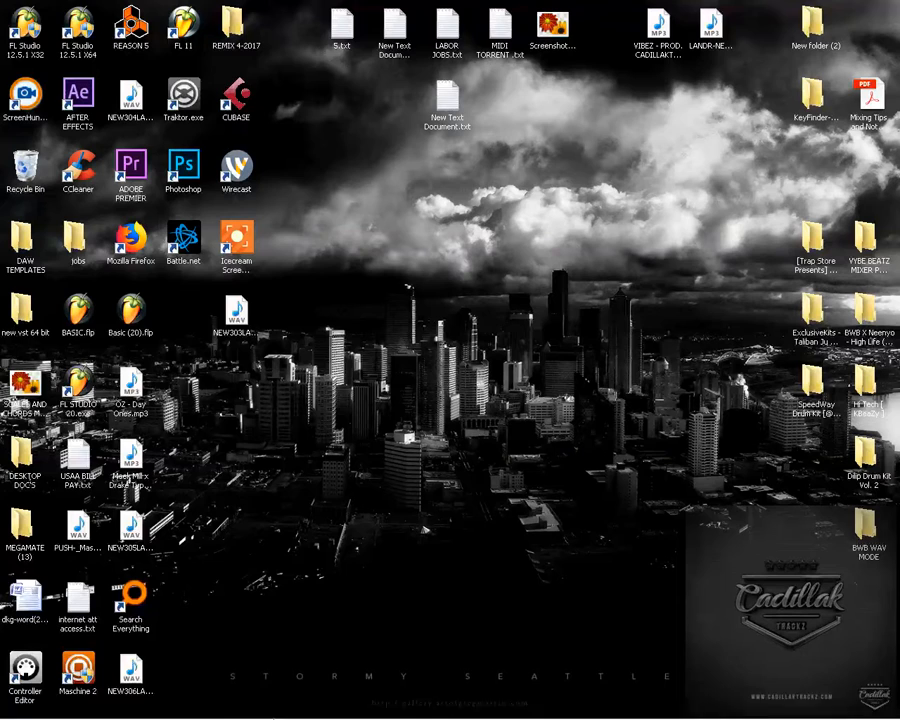
mouse_move(235, 709)
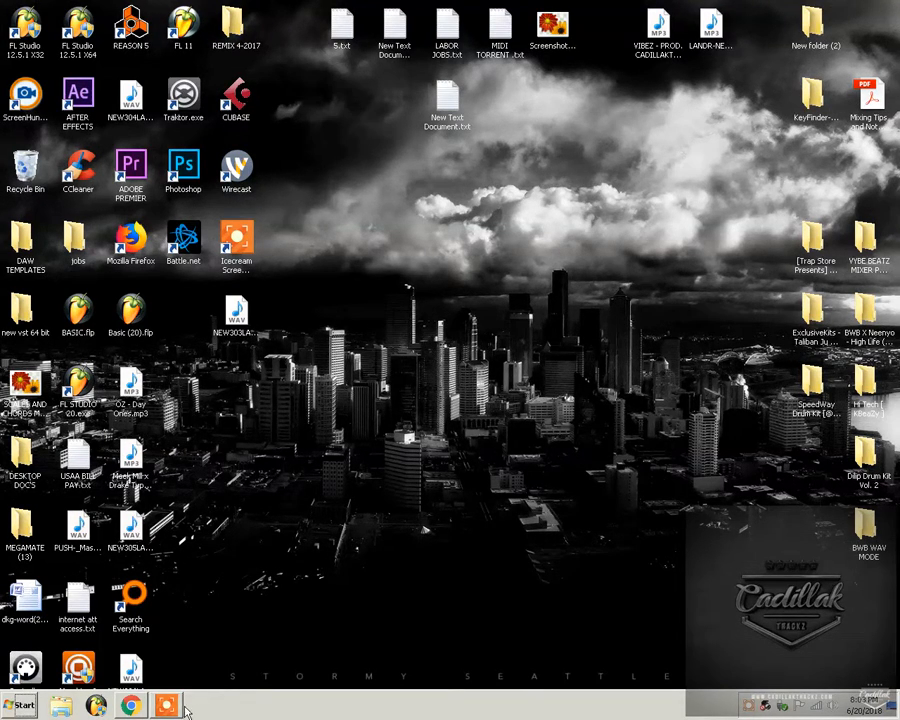
double_click(812, 95)
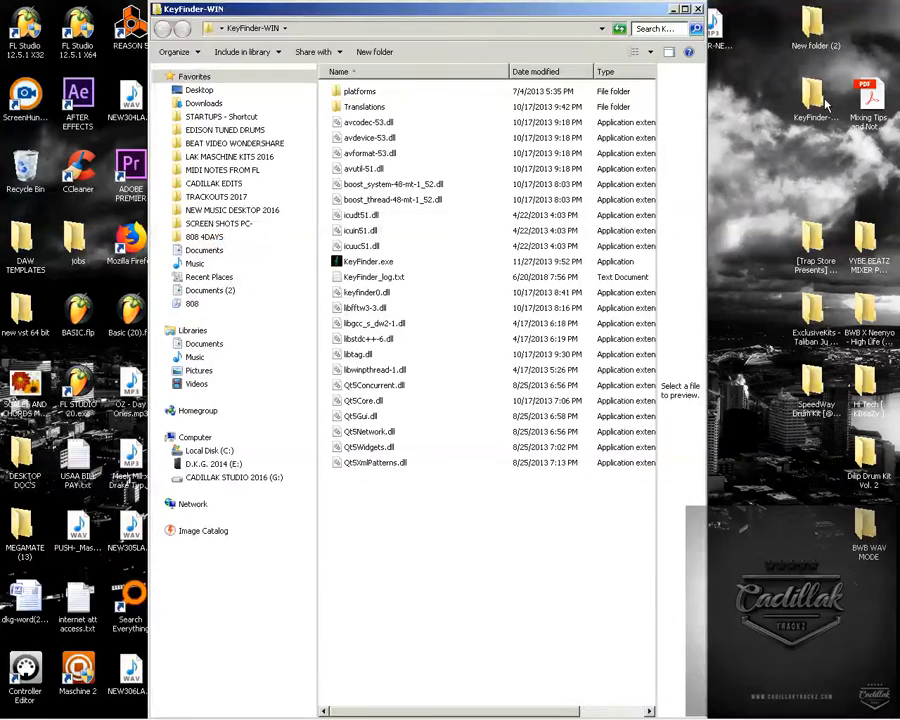
double_click(370, 262)
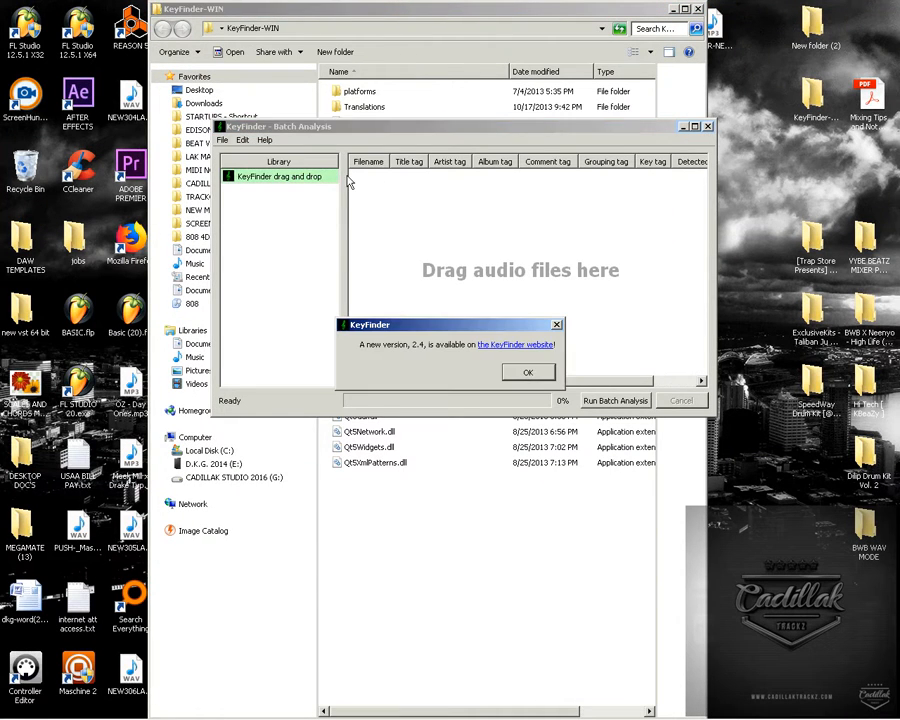
click(550, 368)
drag(386, 126, 290, 174)
click(698, 9)
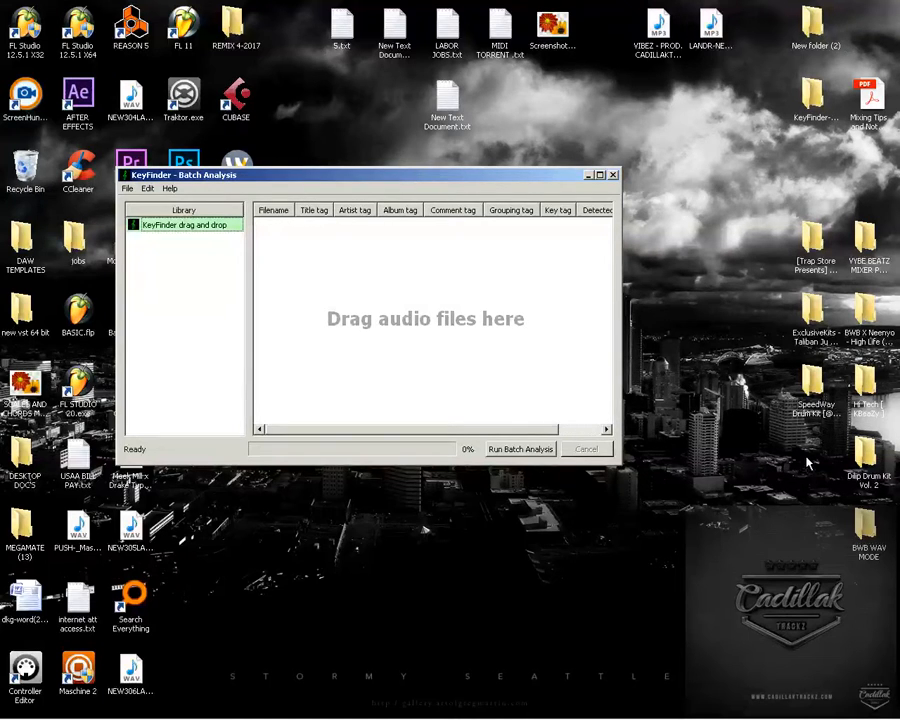
Add the Kicks folder from the desktop's Dilip Drum Kit Vol. 2 folder to the KeyFinder batch list.
double_click(866, 452)
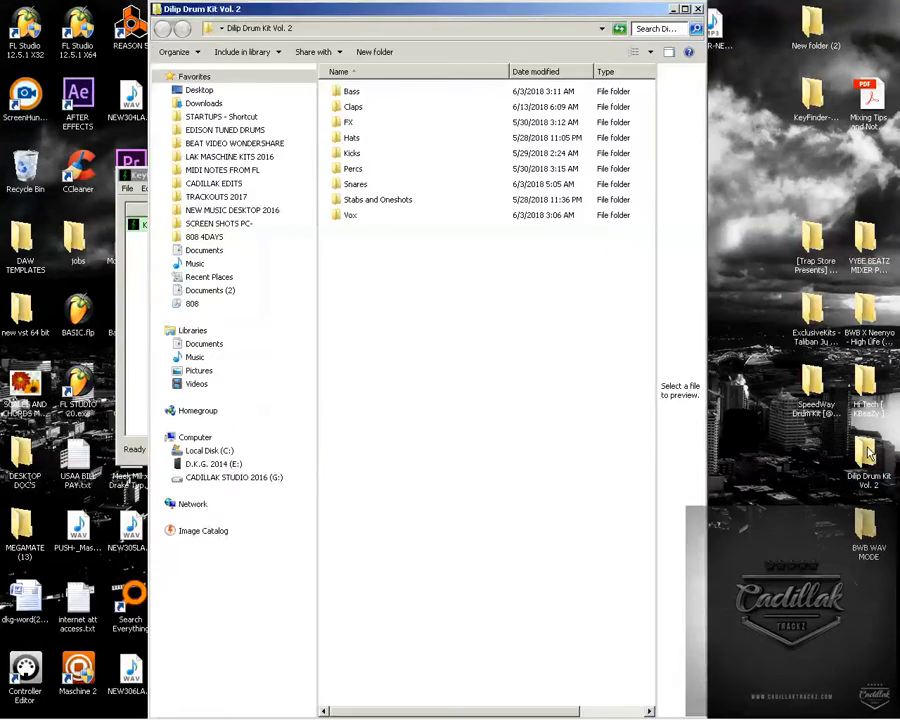
drag(402, 14, 617, 81)
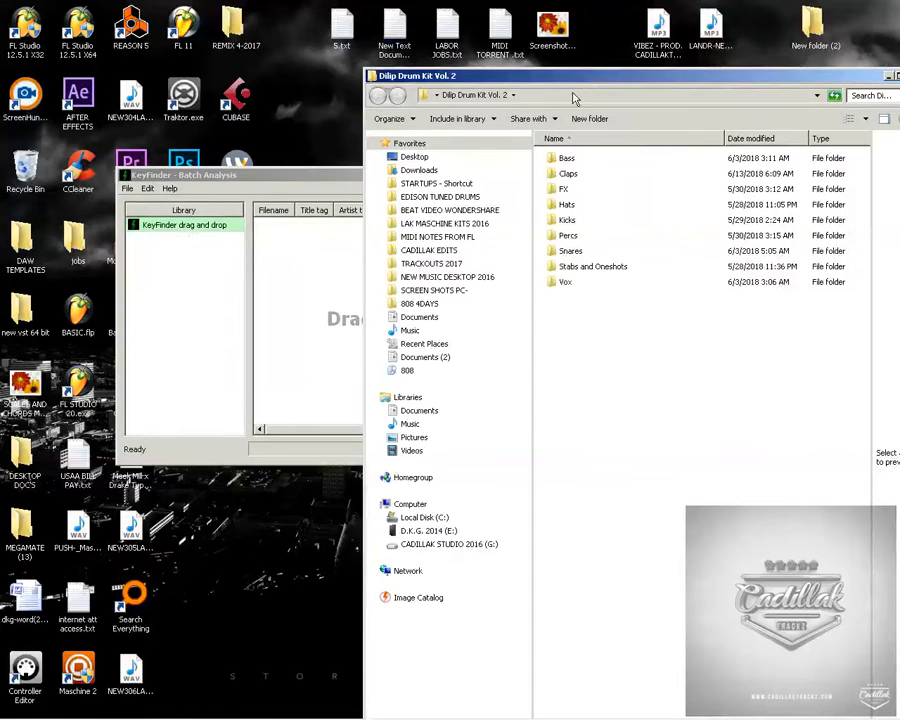
click(570, 222)
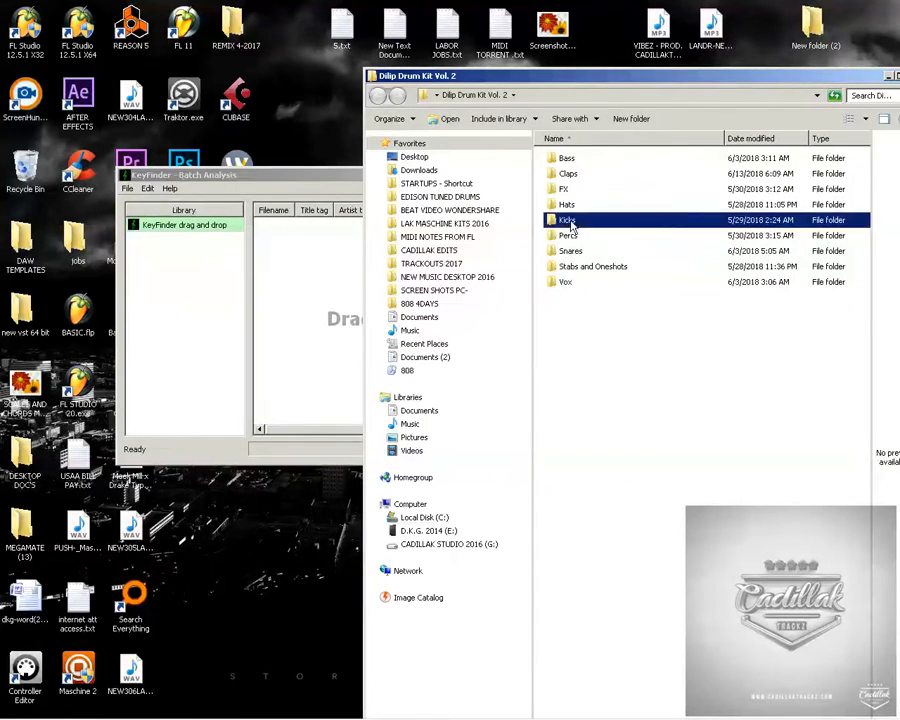
double_click(569, 221)
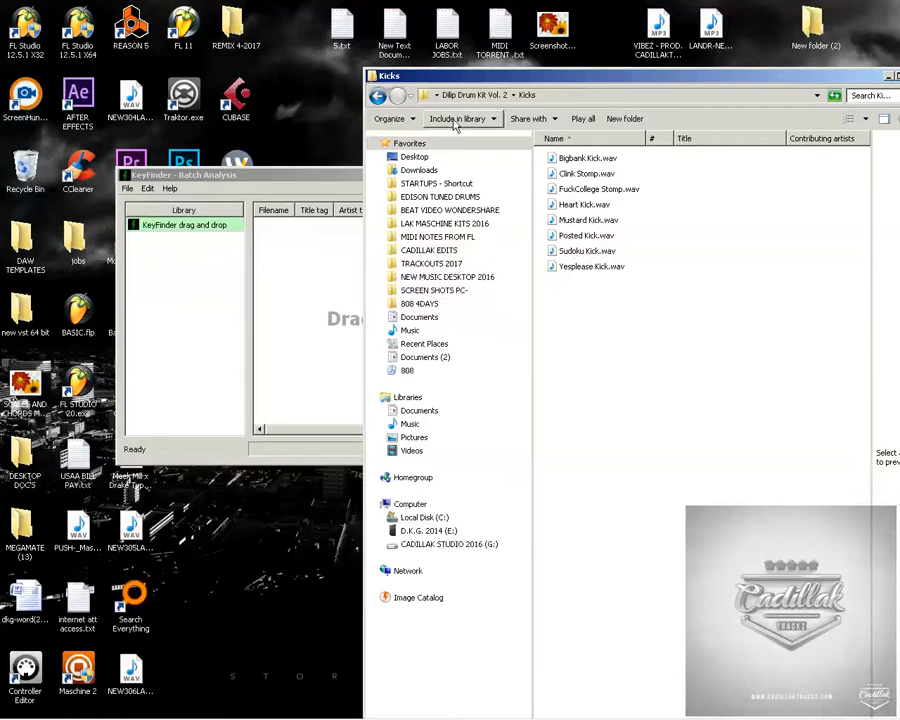
click(378, 96)
drag(560, 220, 311, 301)
drag(530, 302, 425, 555)
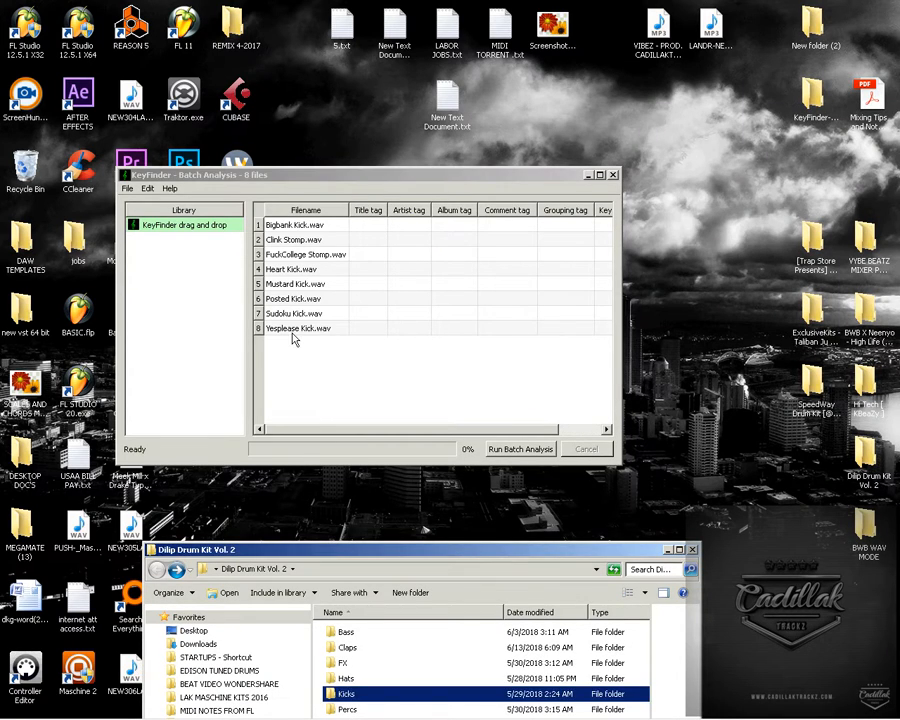
Select all the kick samples in the batch list, run the batch analysis and bring the Detected key column into view.
click(288, 329)
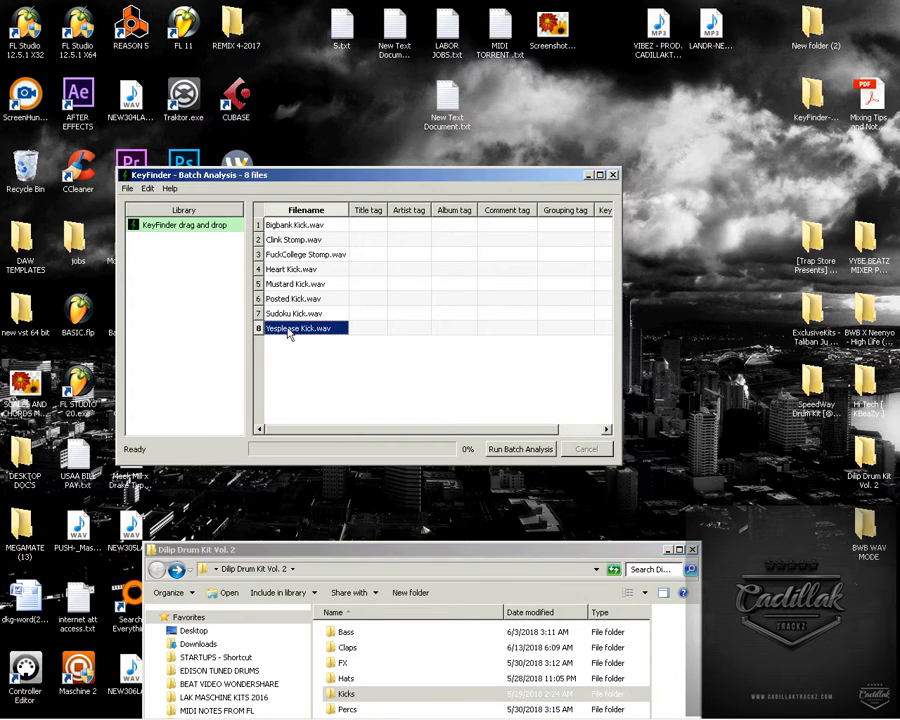
ctrl+click(305, 226)
key(ctrl+a)
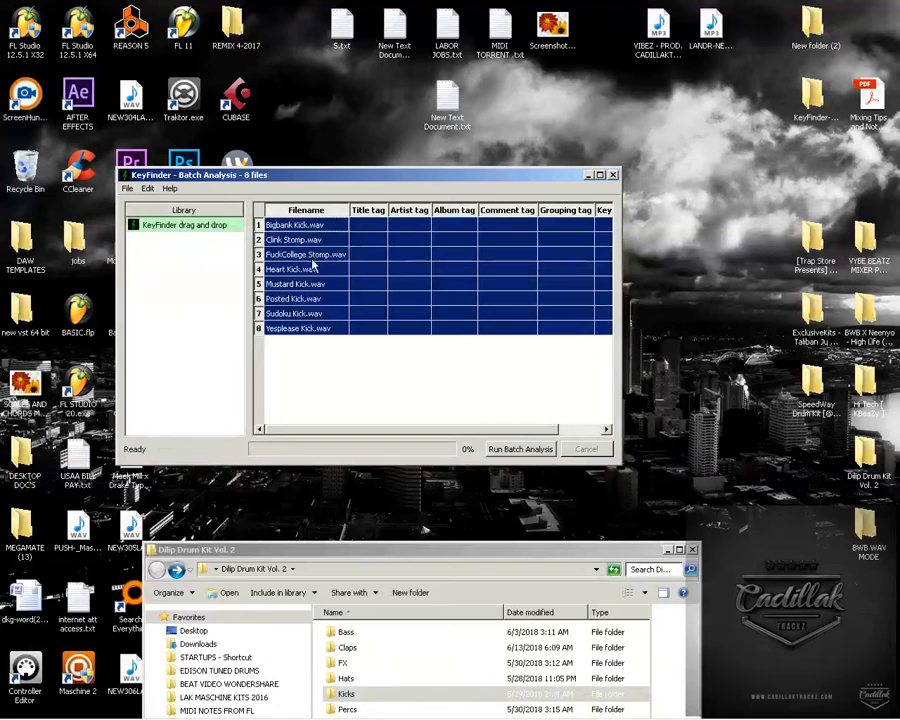
click(520, 450)
drag(460, 429, 544, 431)
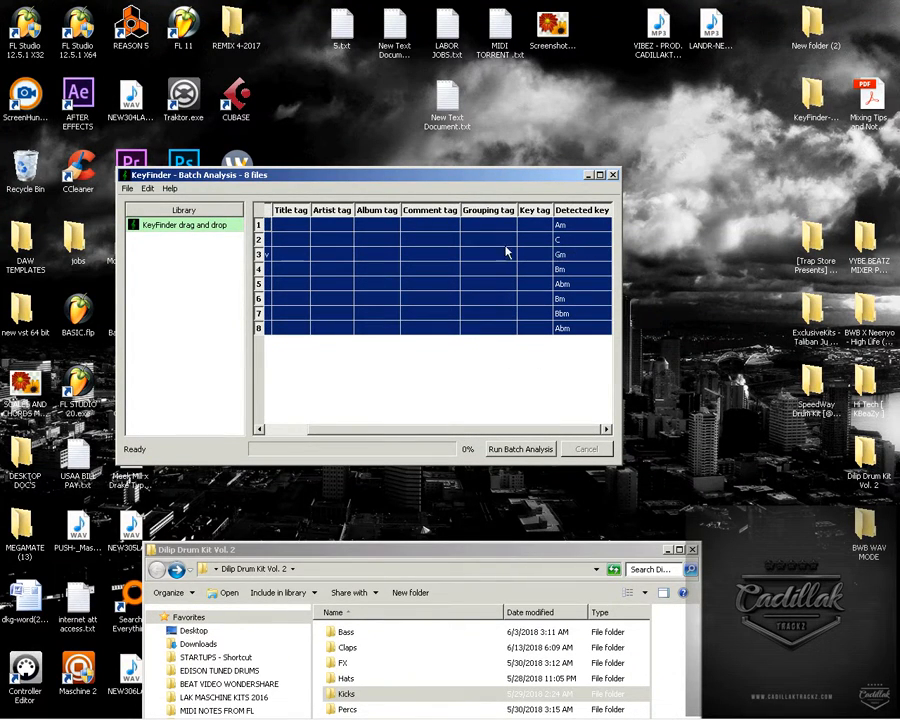
Compare the kick filenames with their detected keys and check the options available for the selected files.
drag(449, 565, 517, 371)
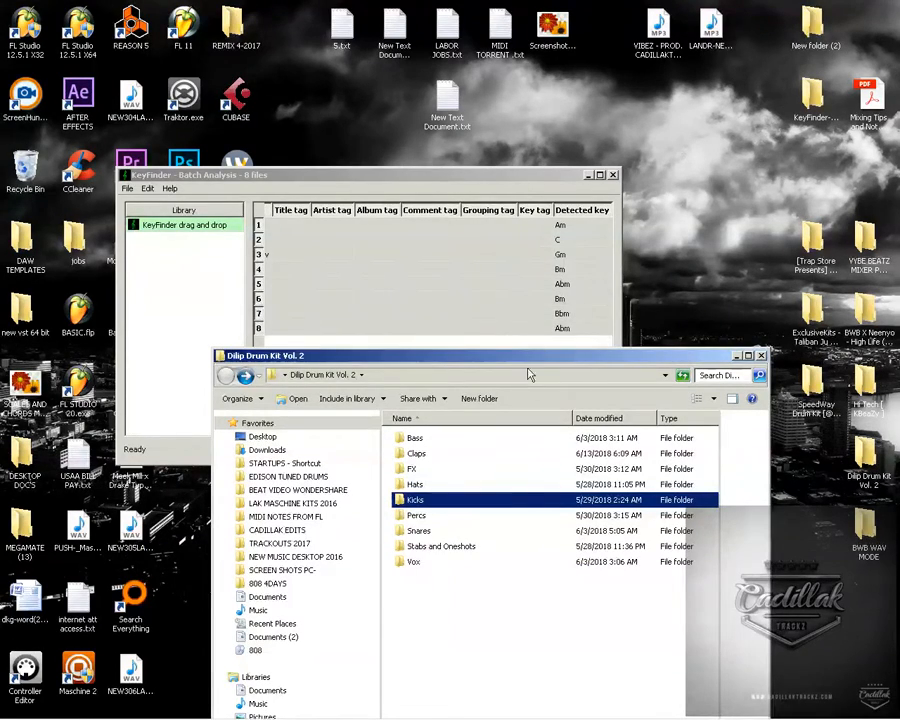
click(460, 177)
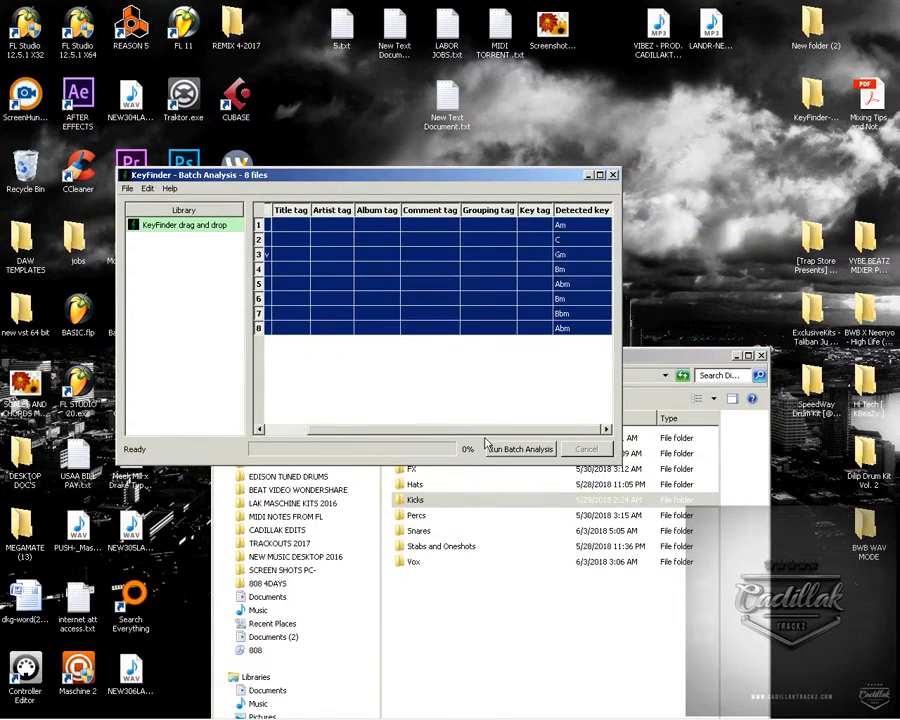
drag(486, 431, 367, 427)
right_click(286, 229)
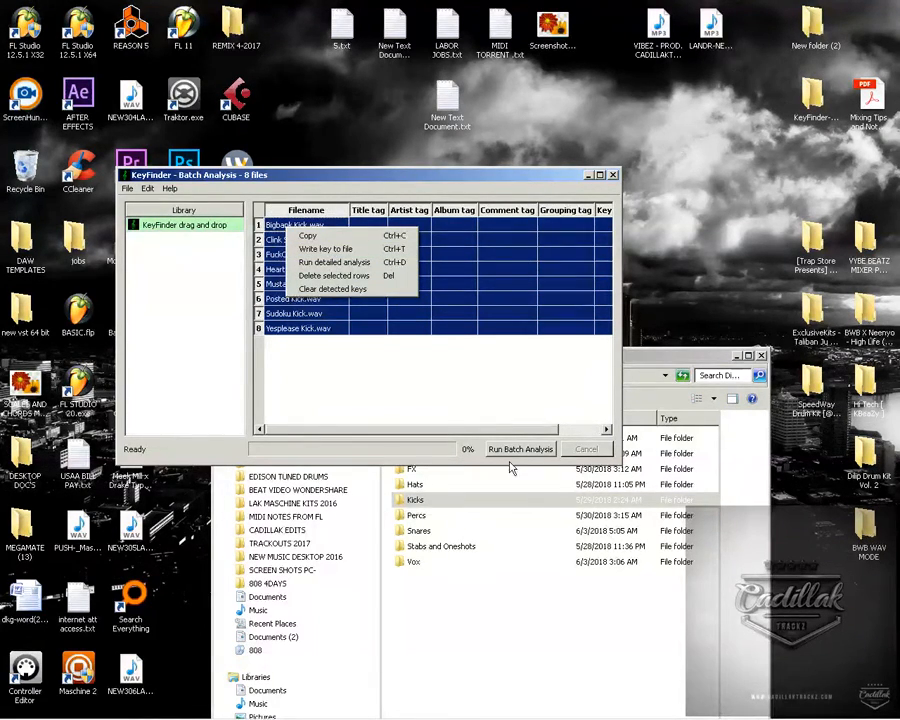
click(541, 430)
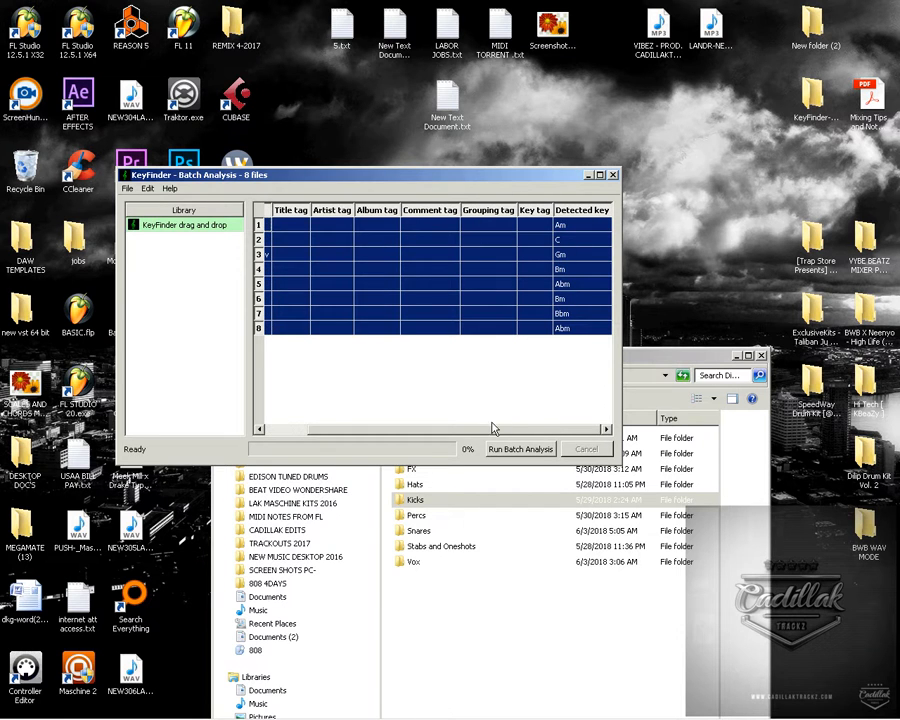
click(367, 428)
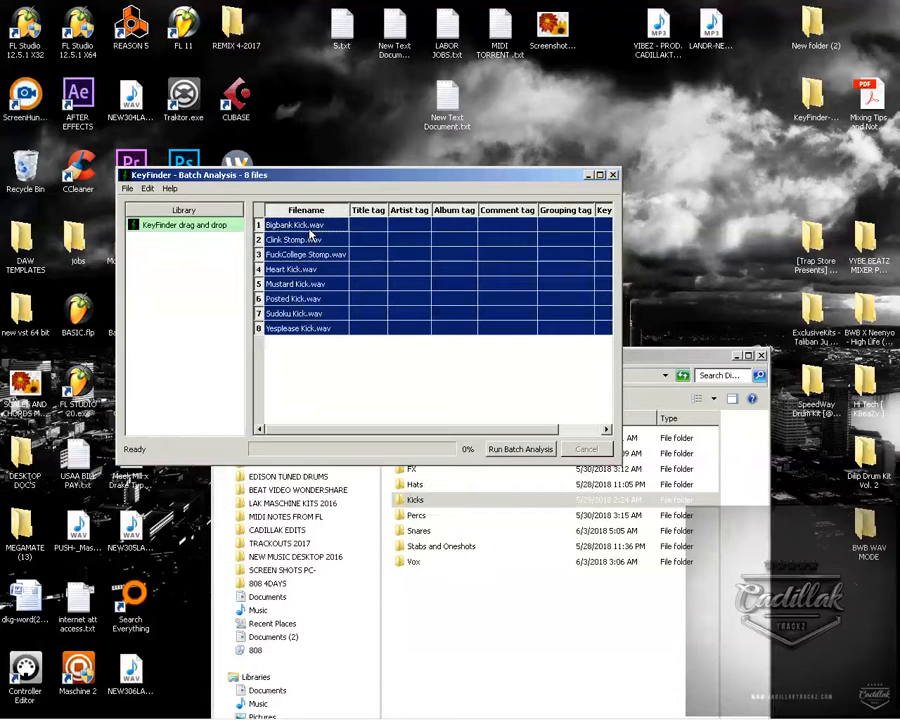
drag(370, 430, 319, 440)
Set the Filename tagging option to Append in the preferences and save them.
click(148, 189)
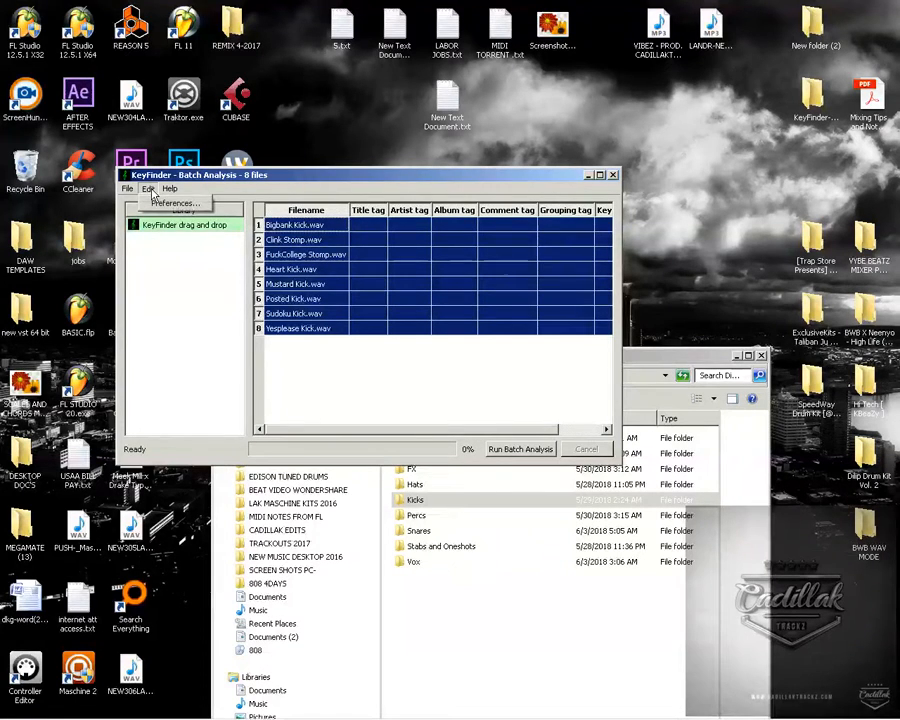
click(172, 204)
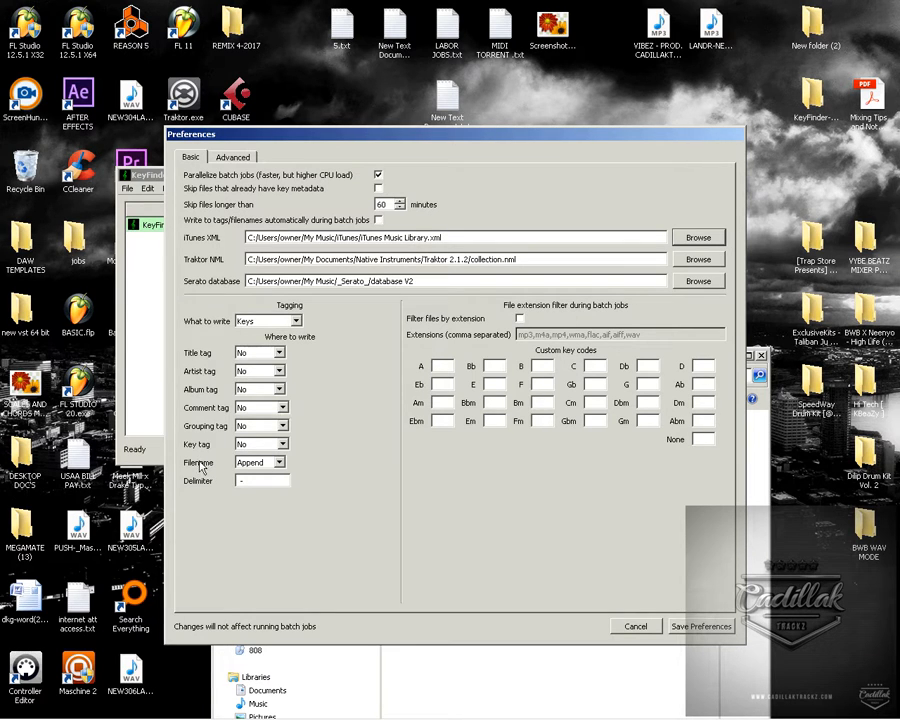
click(268, 465)
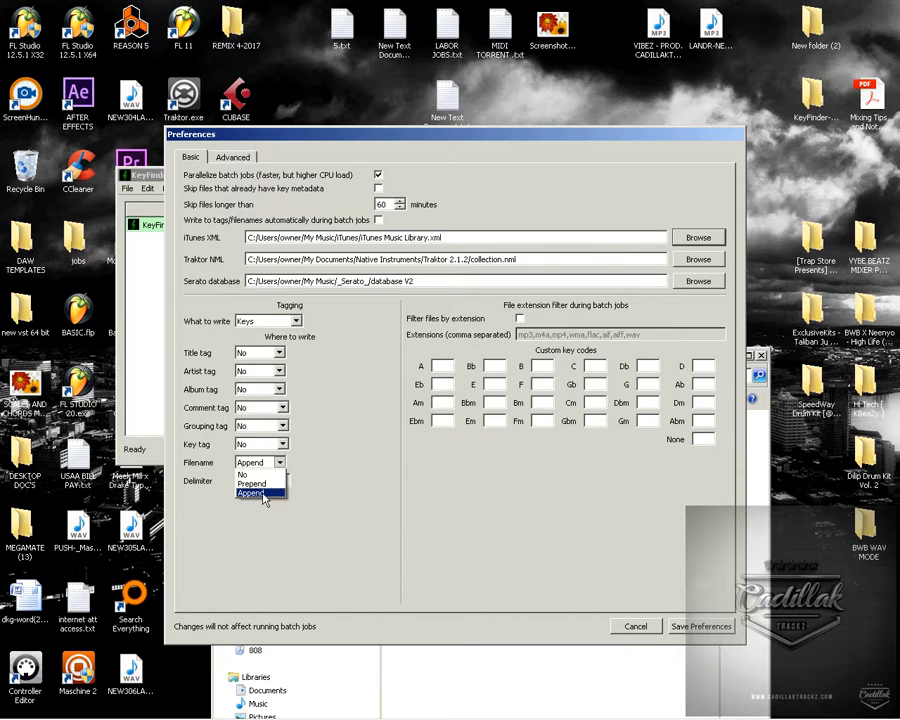
click(263, 494)
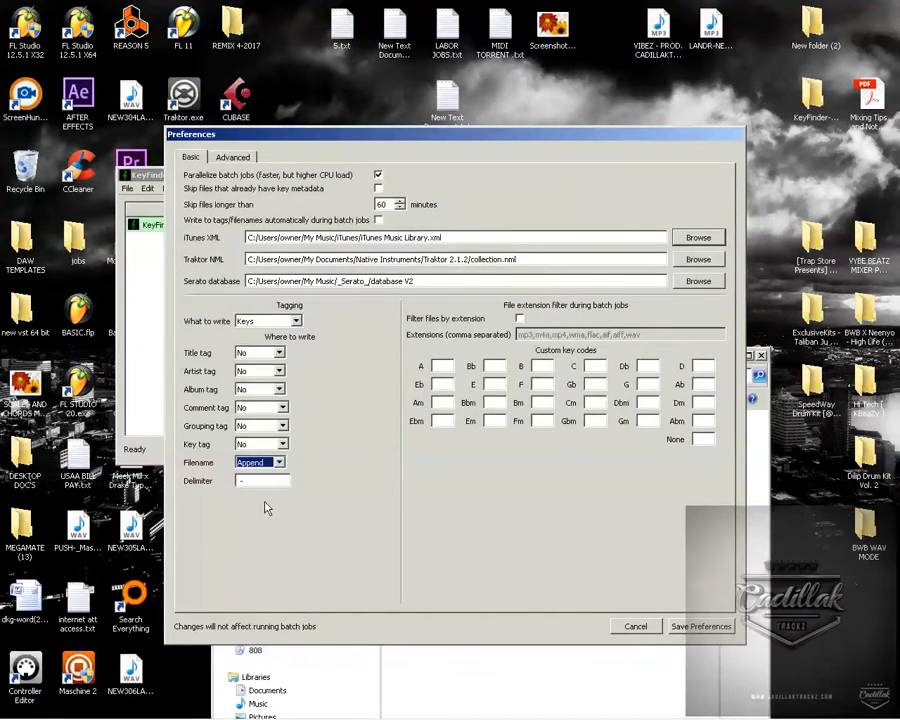
click(695, 626)
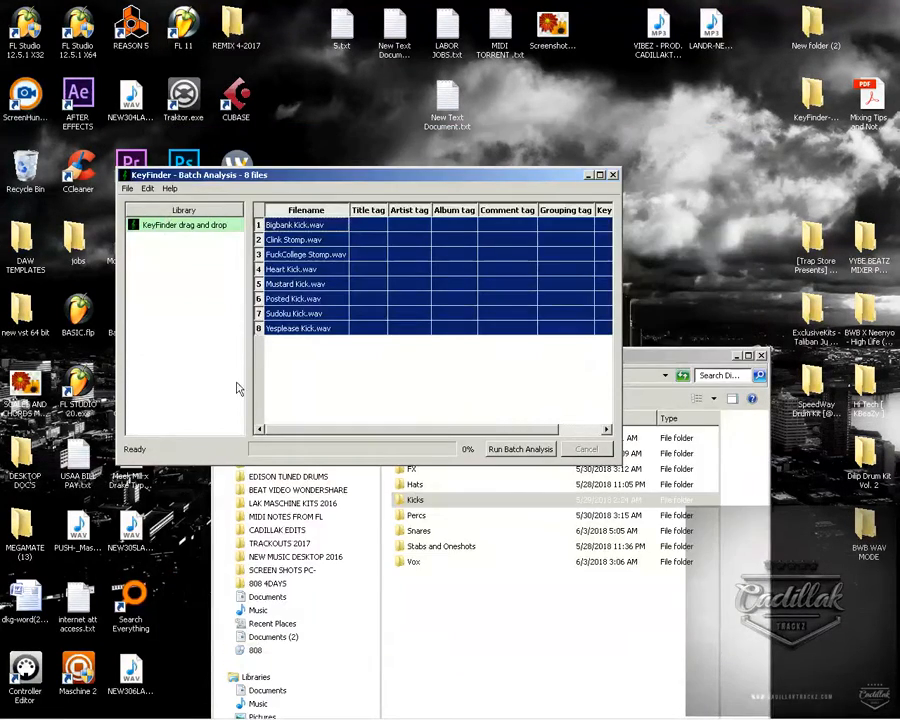
Write the detected keys to all selected kick files and dismiss the completion message.
right_click(296, 286)
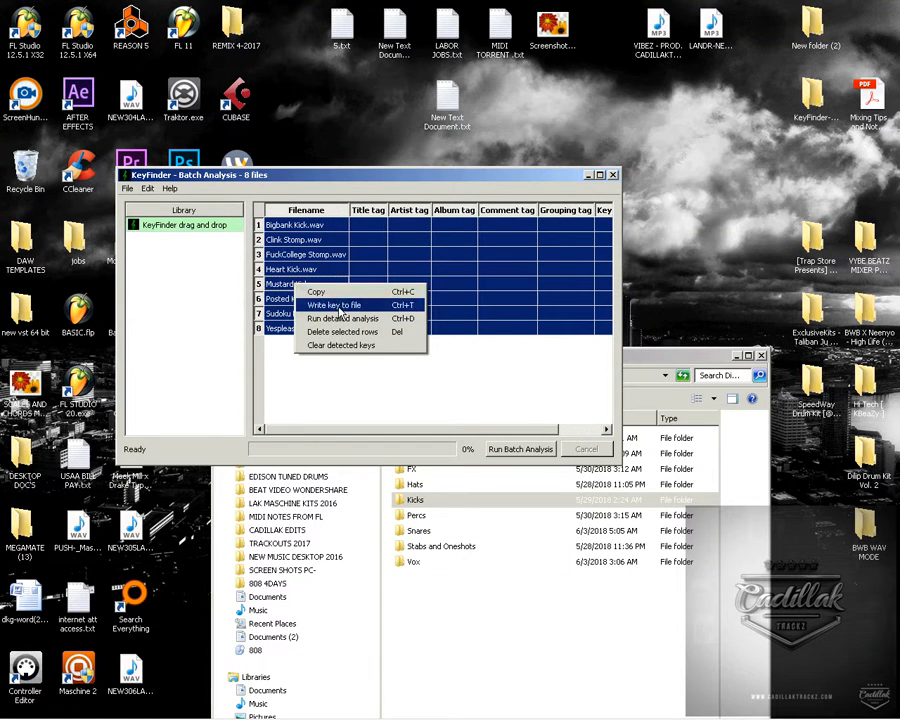
click(338, 307)
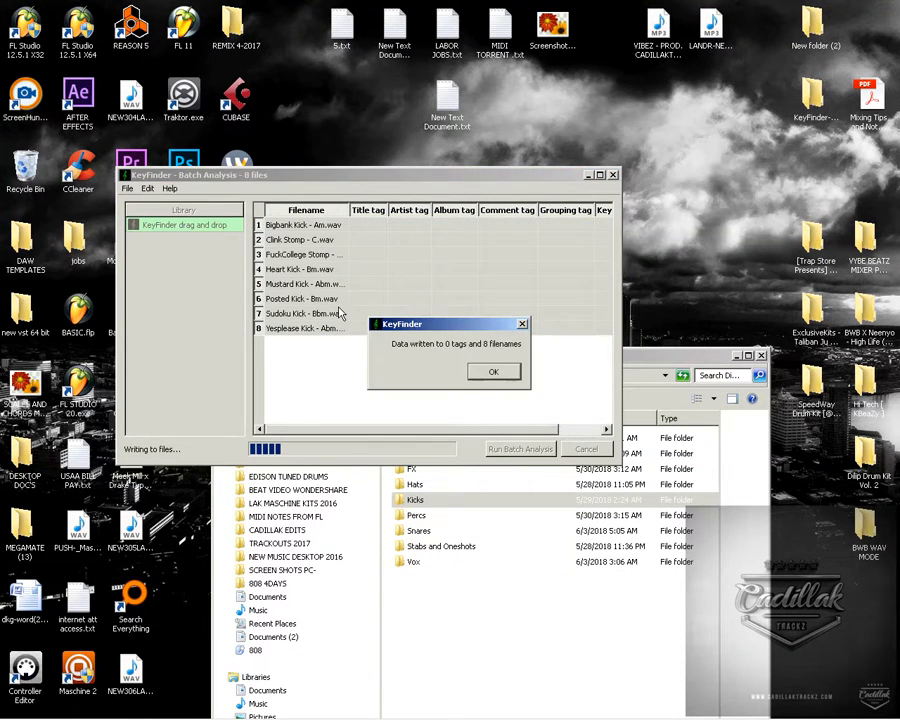
click(487, 372)
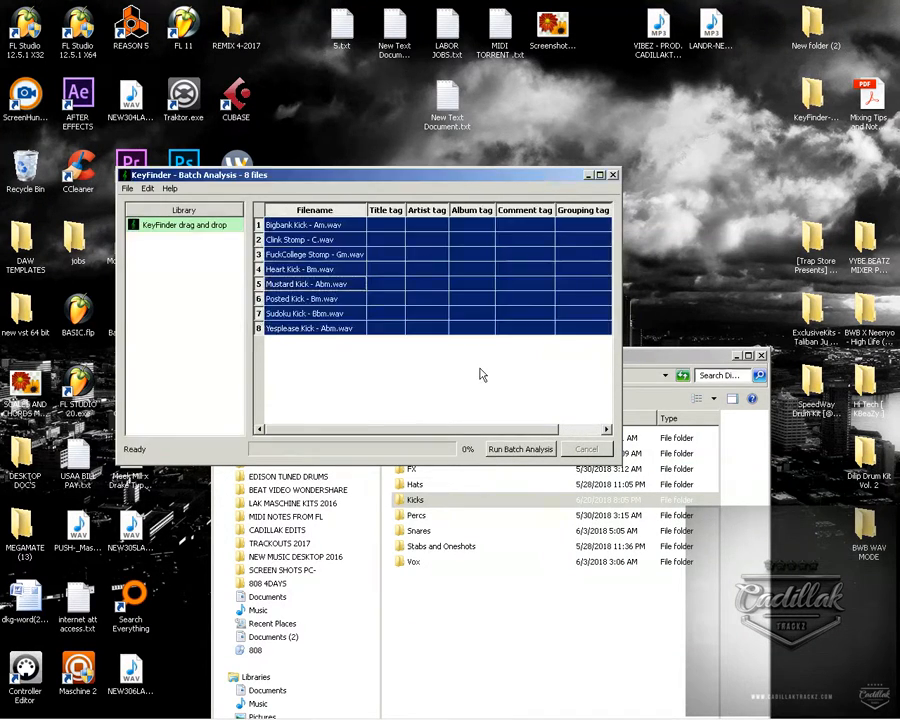
Open the Kicks folder in the drum kit window and check the keys appended to the sample filenames.
click(656, 358)
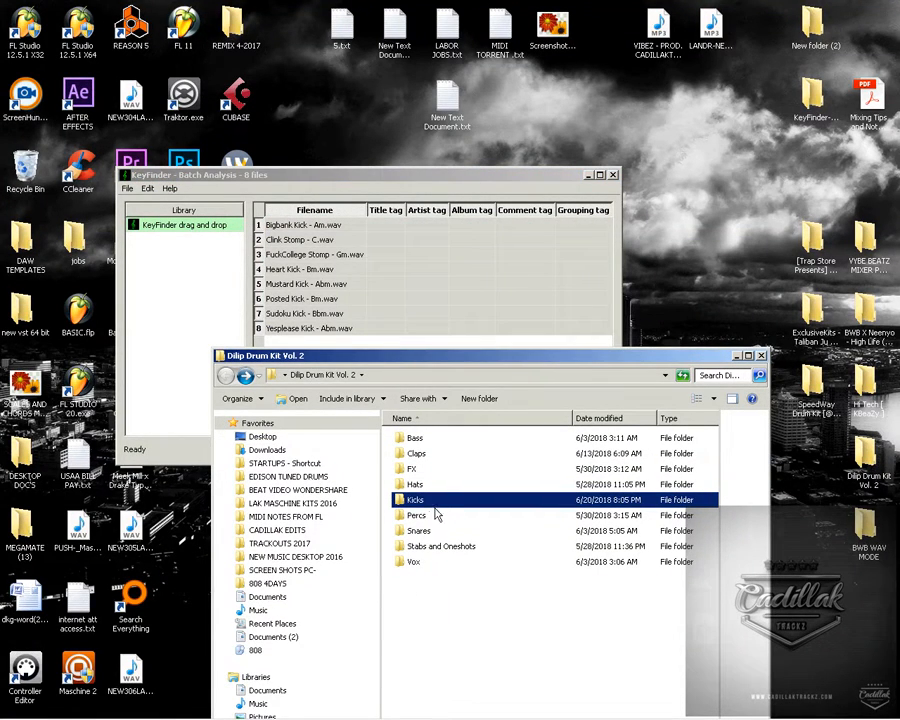
double_click(424, 503)
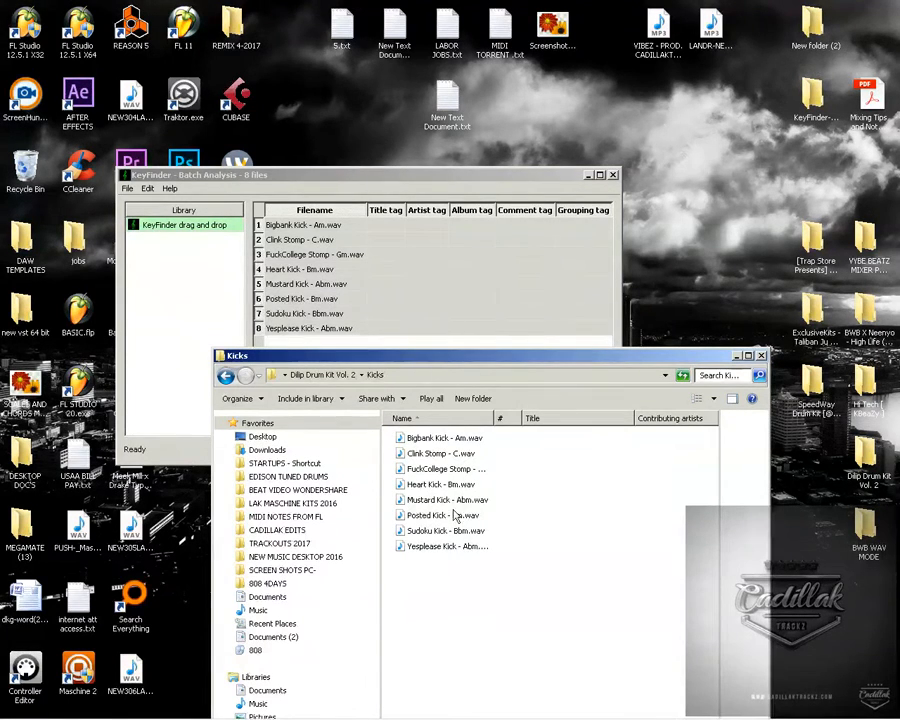
click(466, 548)
key(Up)
key(Up)
key(Up)
key(Up)
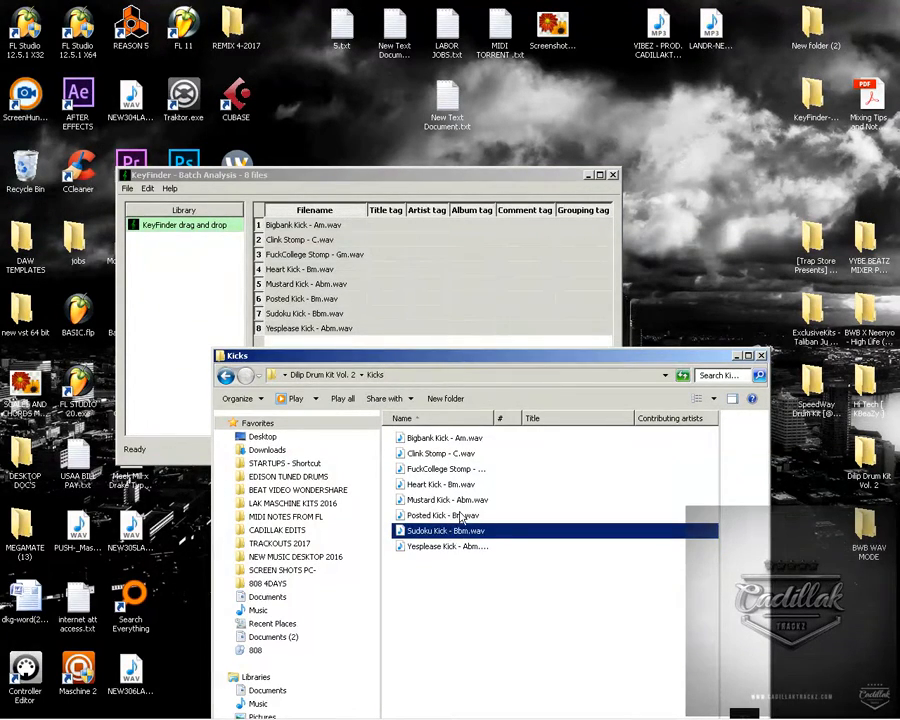
click(460, 453)
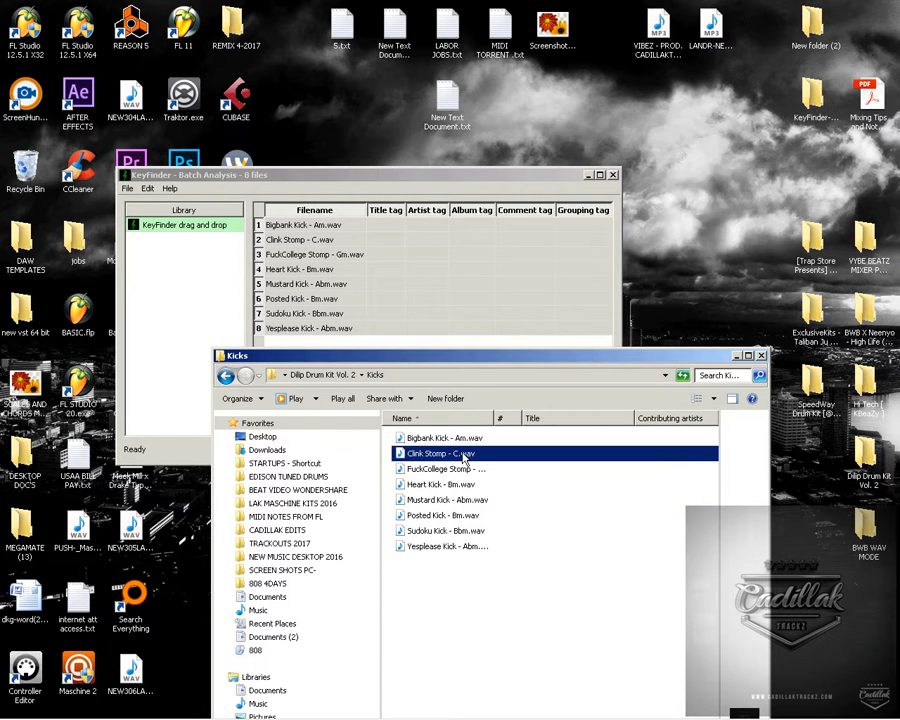
click(460, 437)
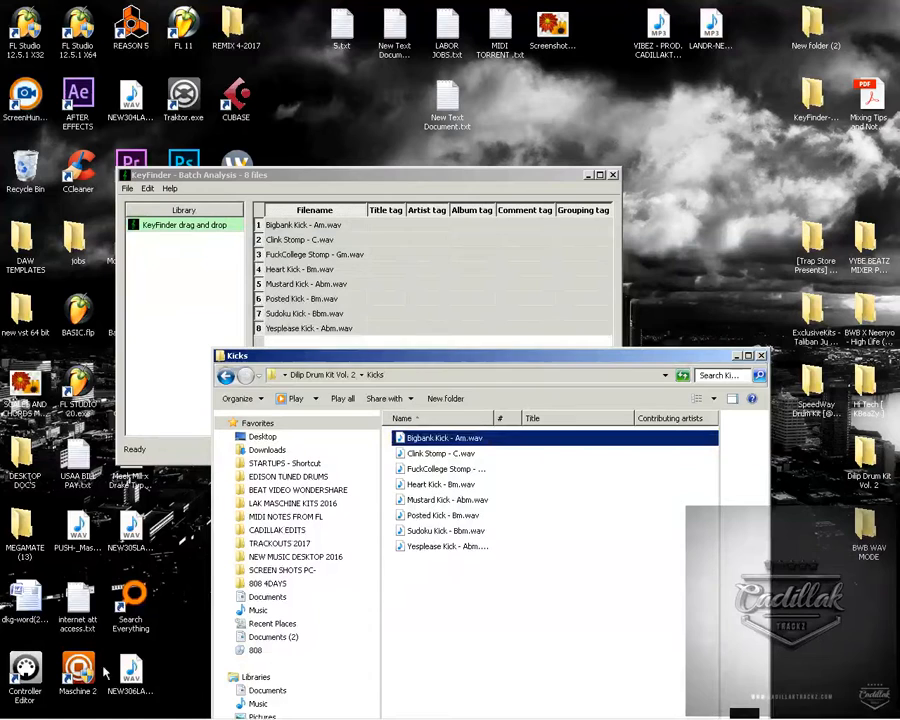
mouse_move(105, 718)
Review the filename tagging settings in KeyFinder's preferences and leave without saving.
click(350, 177)
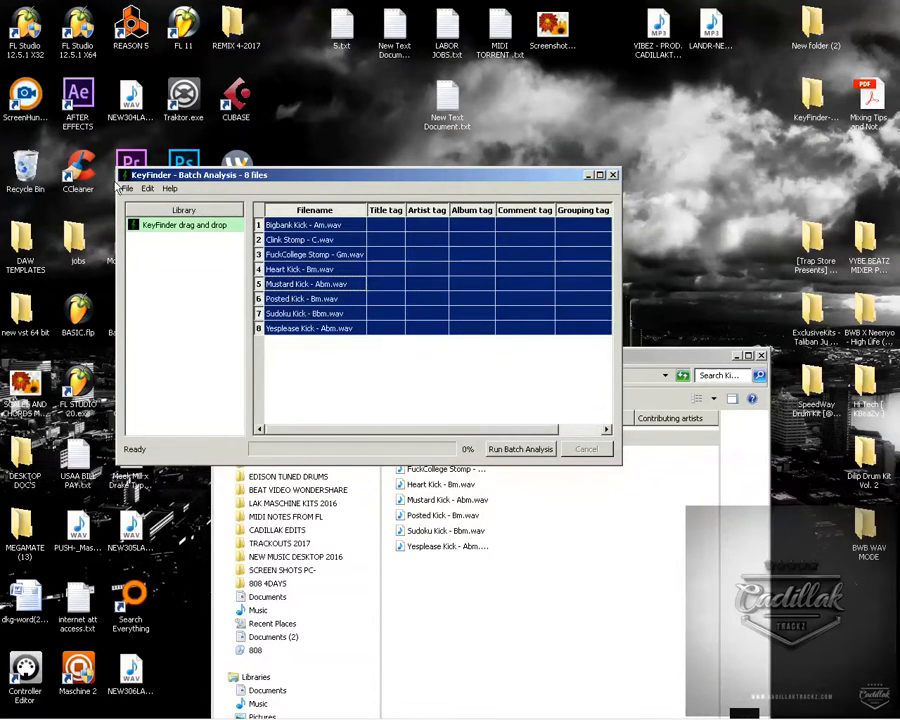
click(147, 188)
click(170, 205)
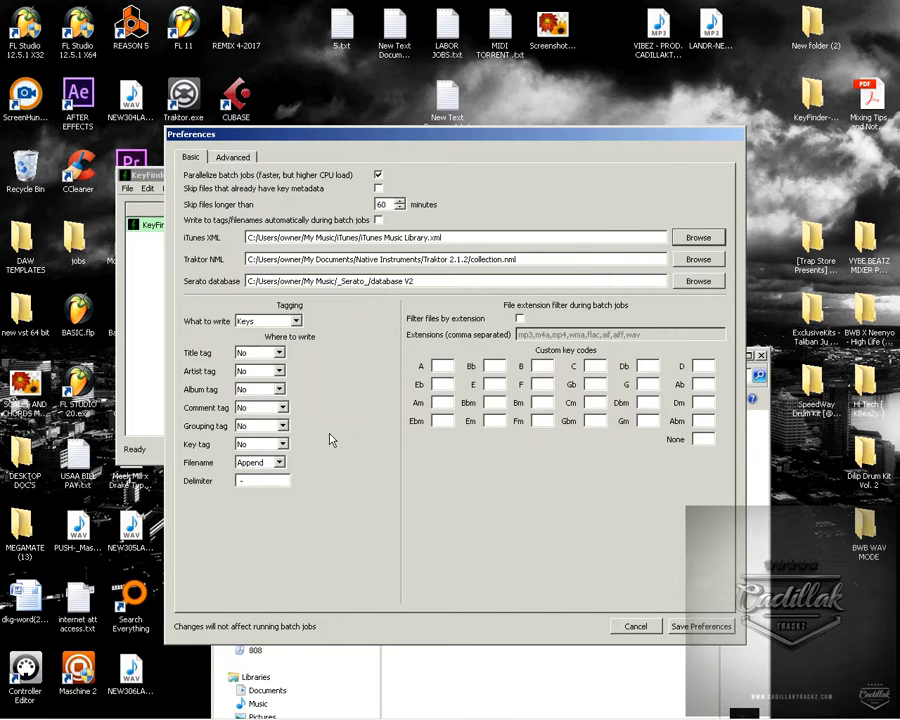
click(636, 627)
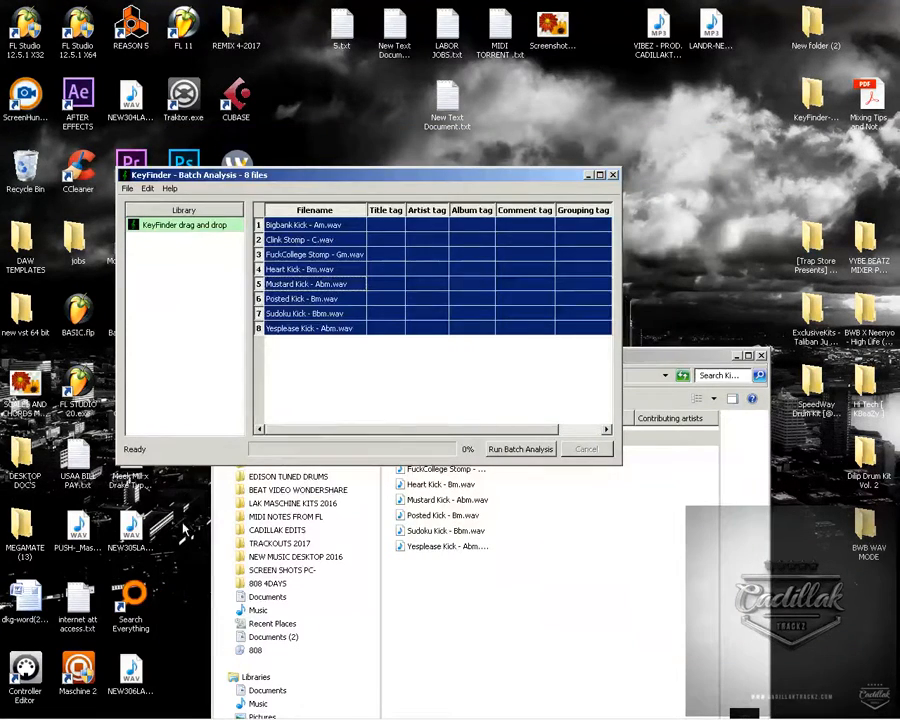
click(168, 706)
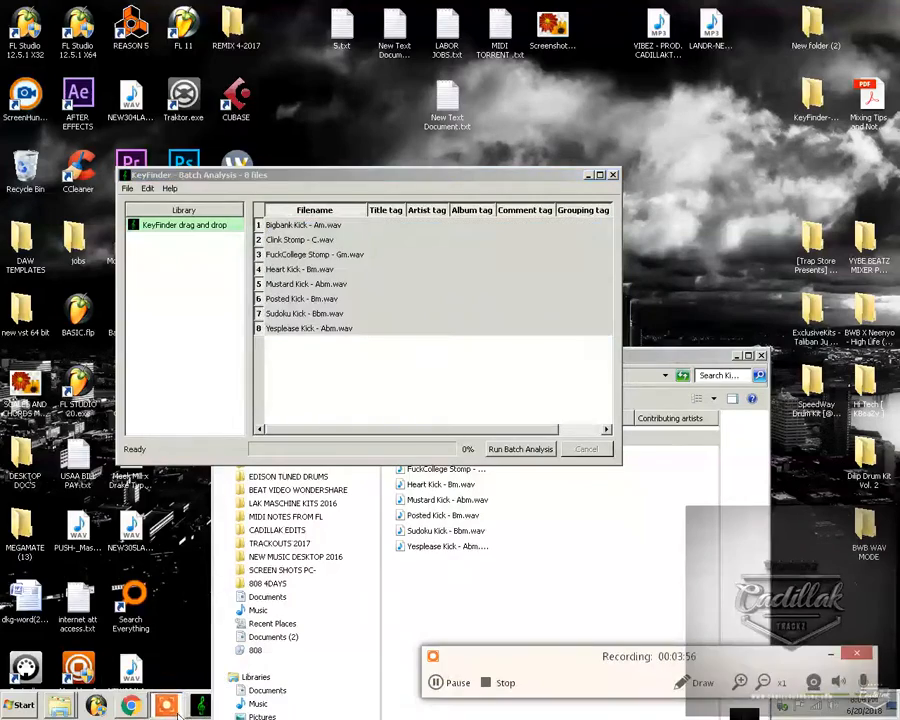